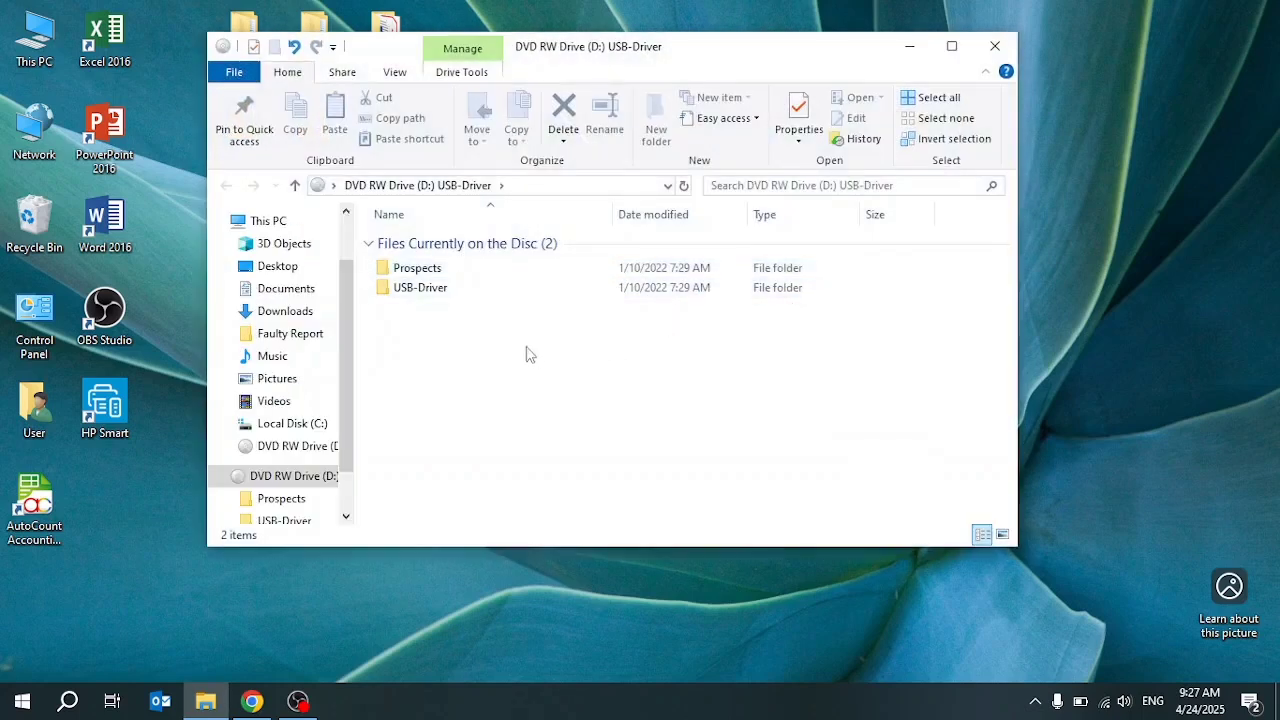
Install the FTDI CDM drivers with Driver CDM 2.12.28 (automatic) from the disc's USB-Driver folder, accepting the licence agreement, and close the folder.
double_click(472, 293)
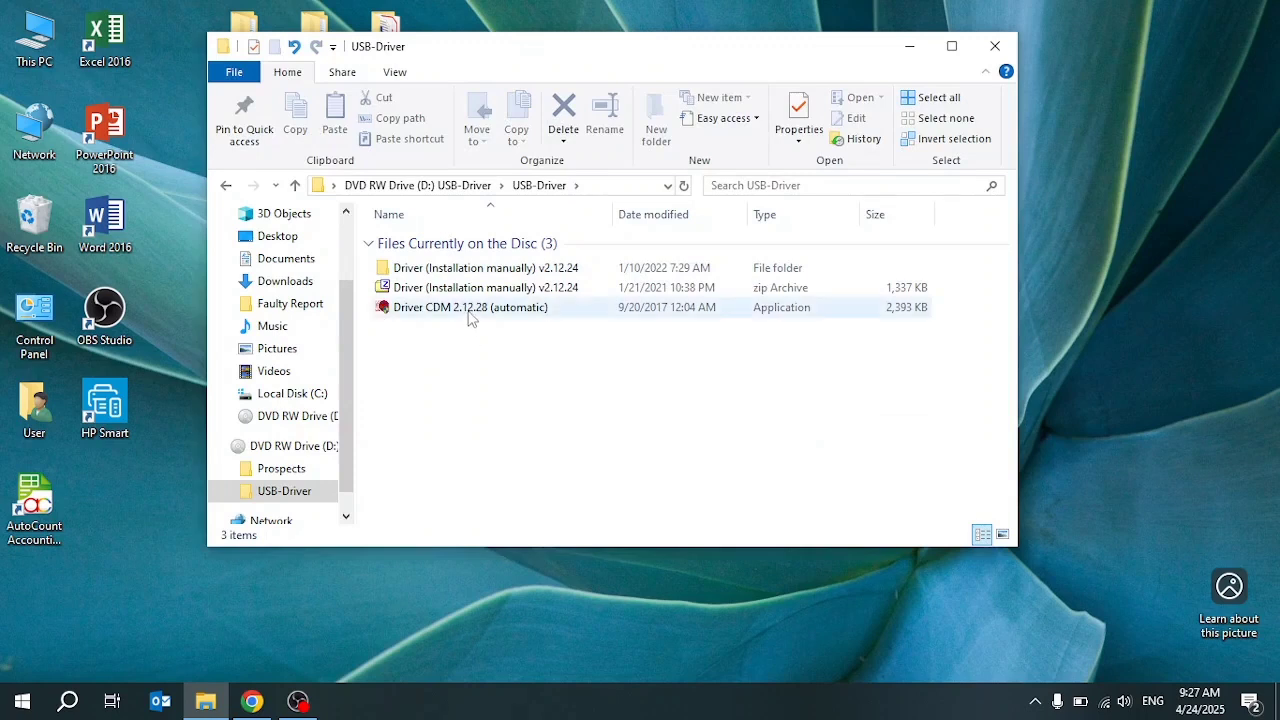
double_click(472, 312)
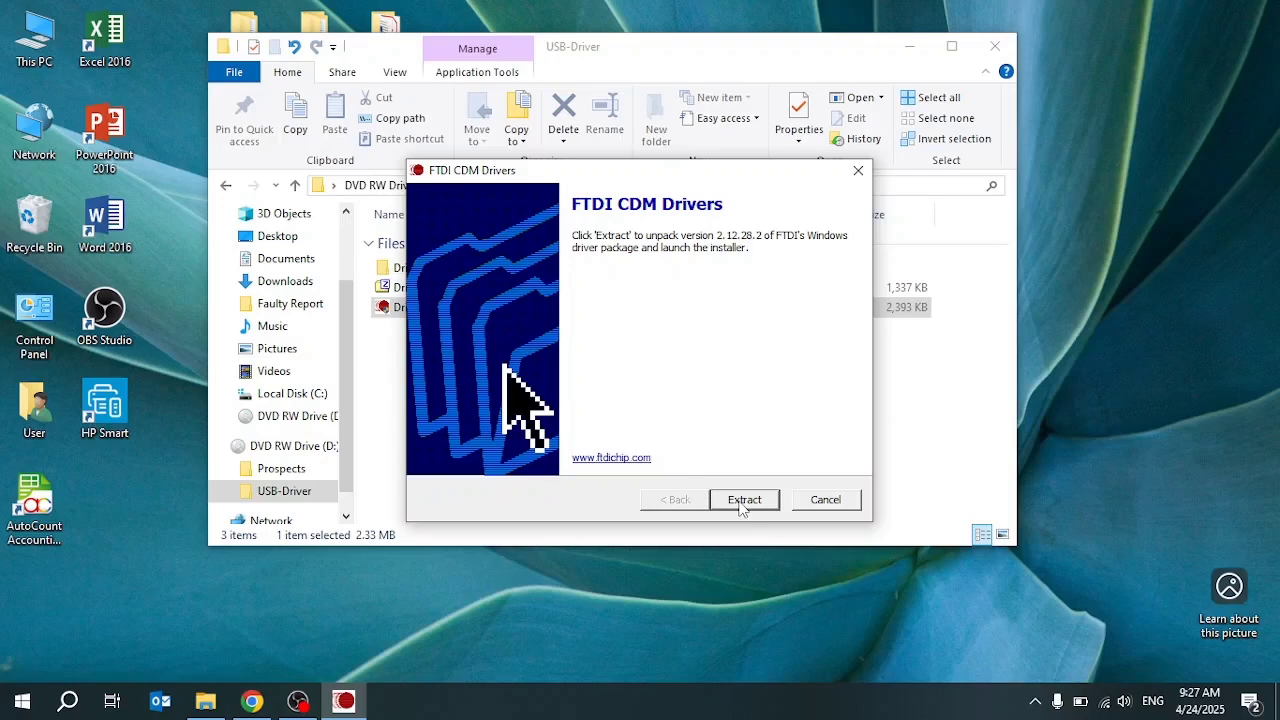
left_click(742, 506)
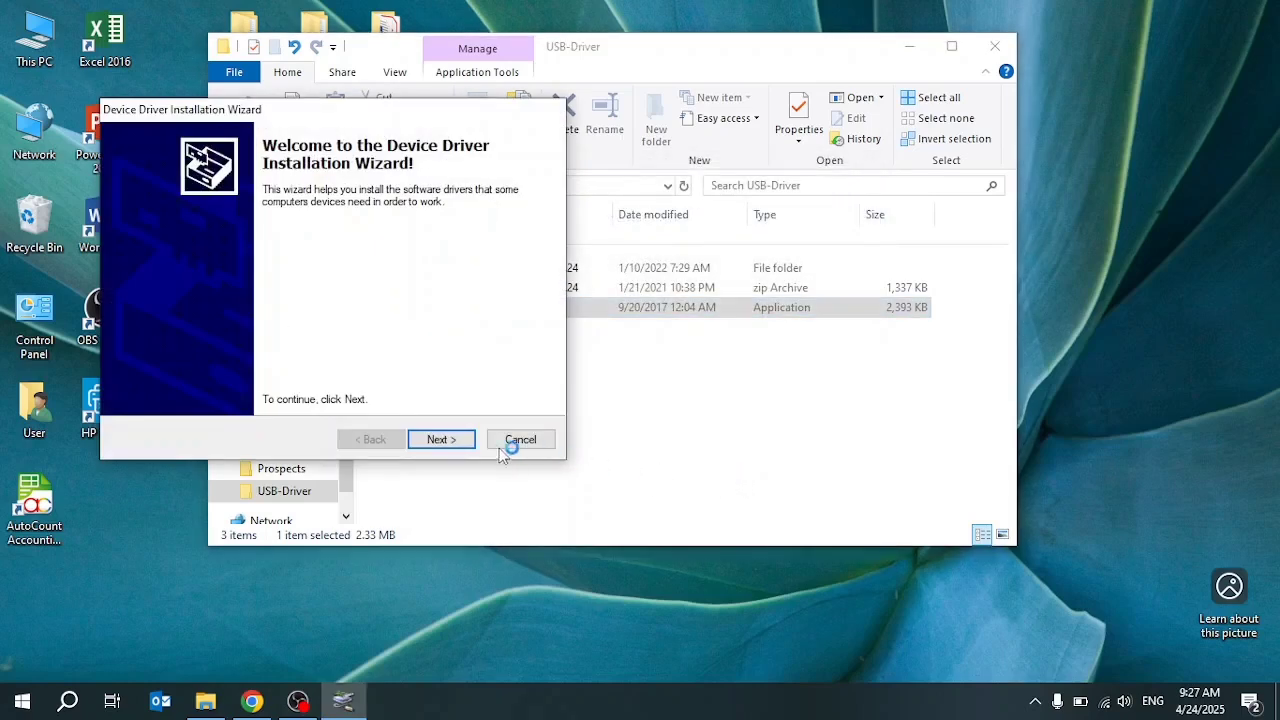
left_click(457, 442)
left_click(195, 369)
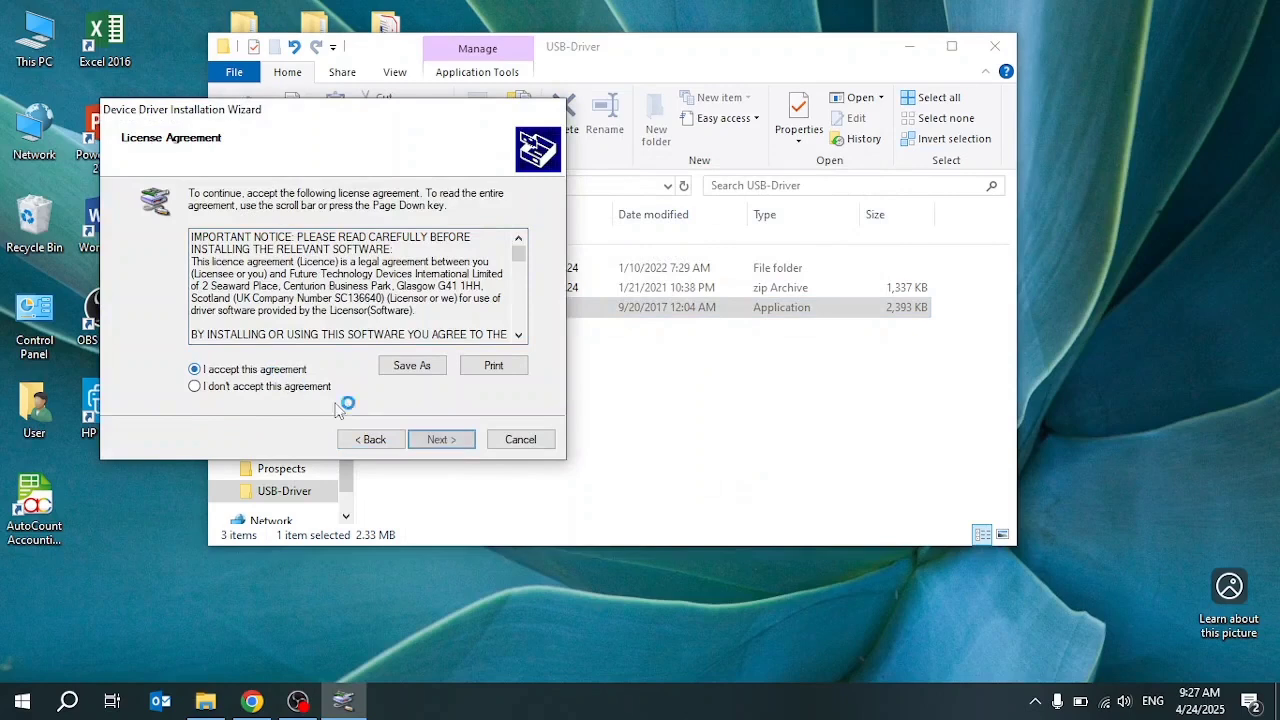
left_click(452, 442)
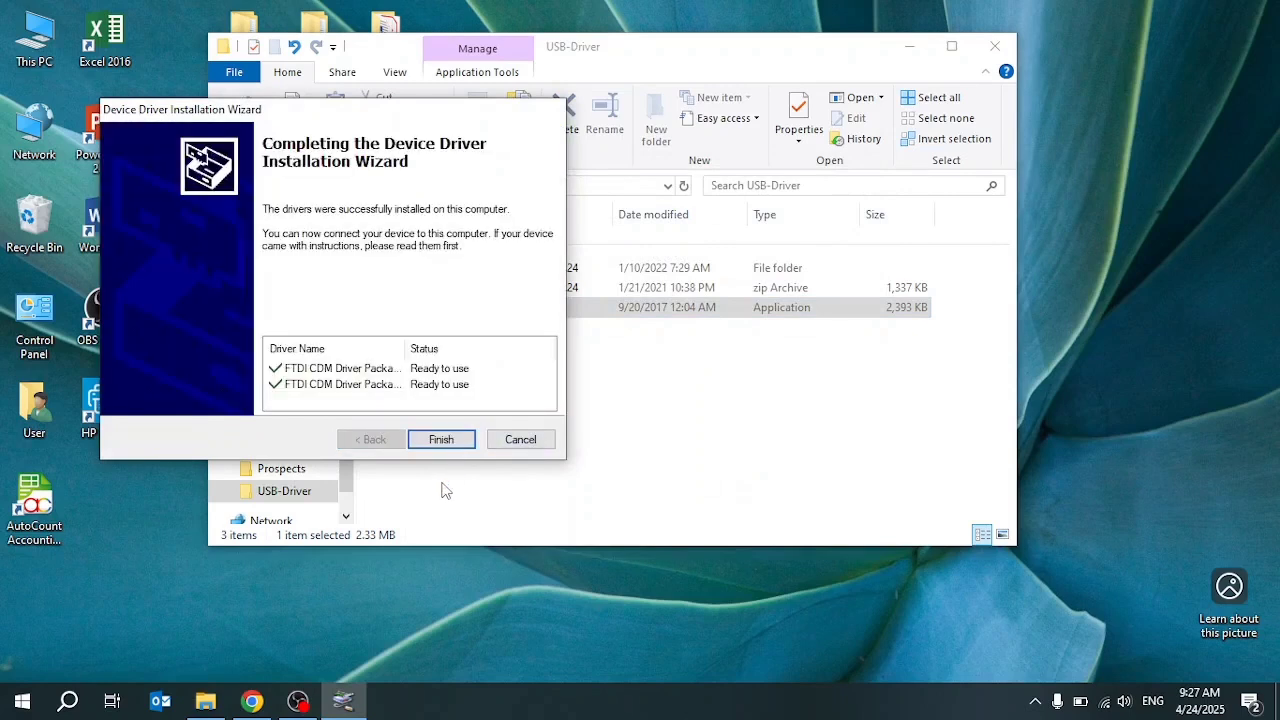
left_click(441, 440)
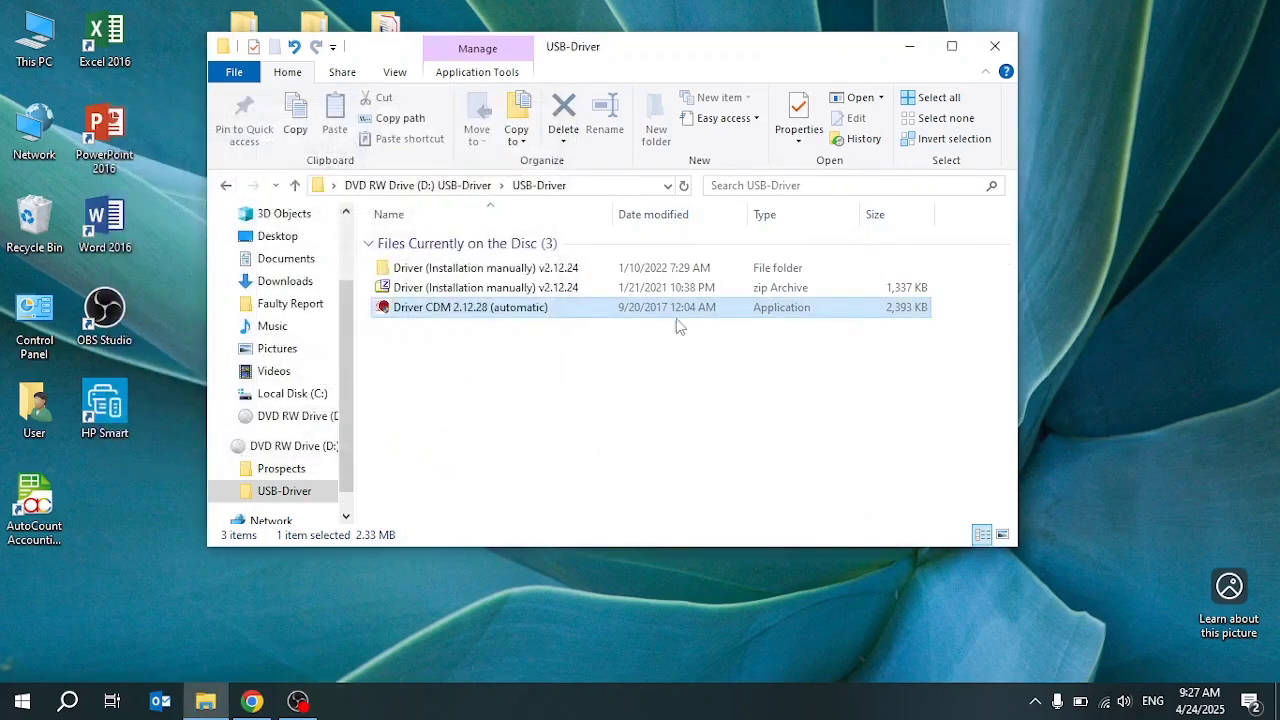
left_click(996, 48)
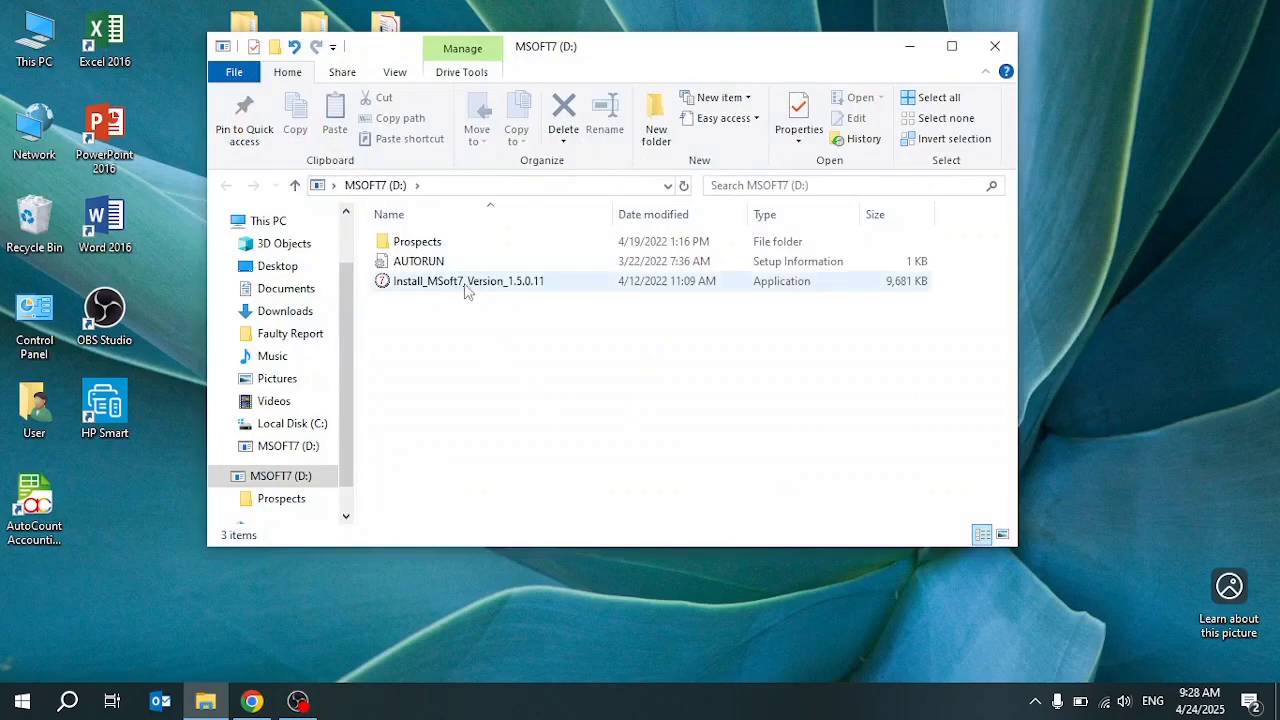
Install MSoft 7 from Install_MSoft7_Version_1.5.0.11 with the default destination and Start Menu folder, and finish without starting the program.
left_click(554, 288)
double_click(557, 288)
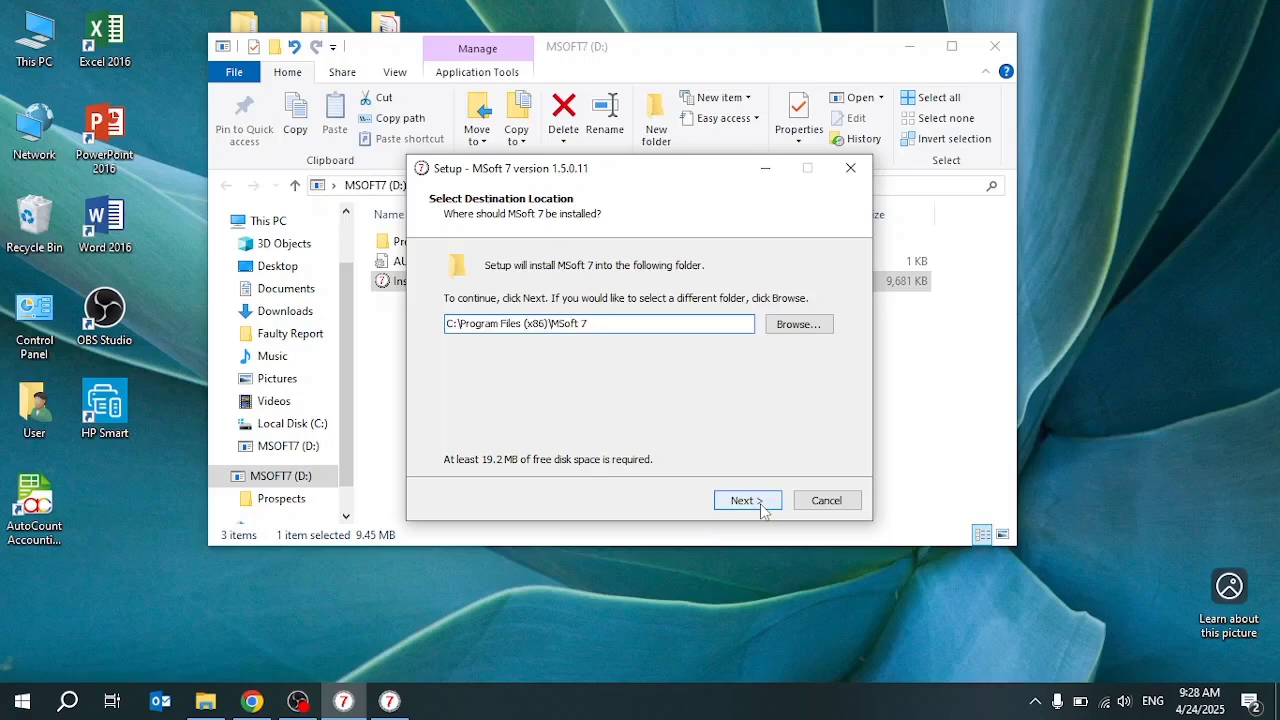
left_click(757, 501)
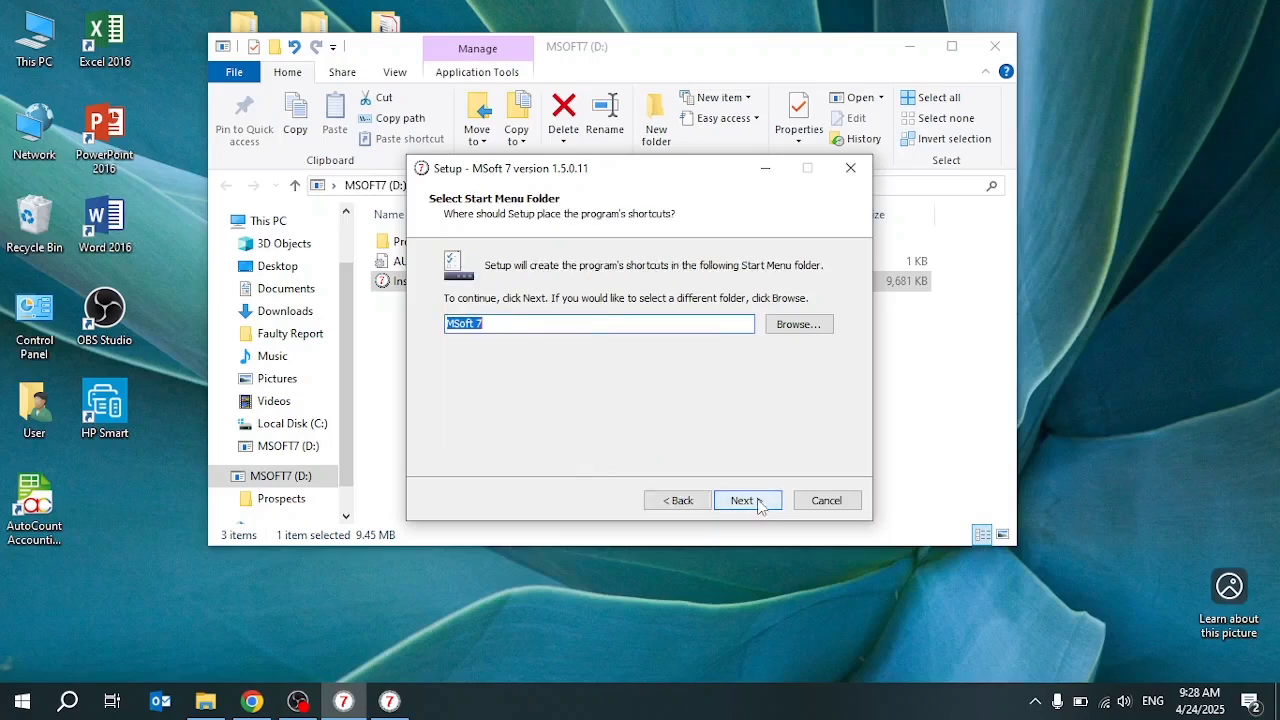
left_click(758, 503)
left_click(757, 503)
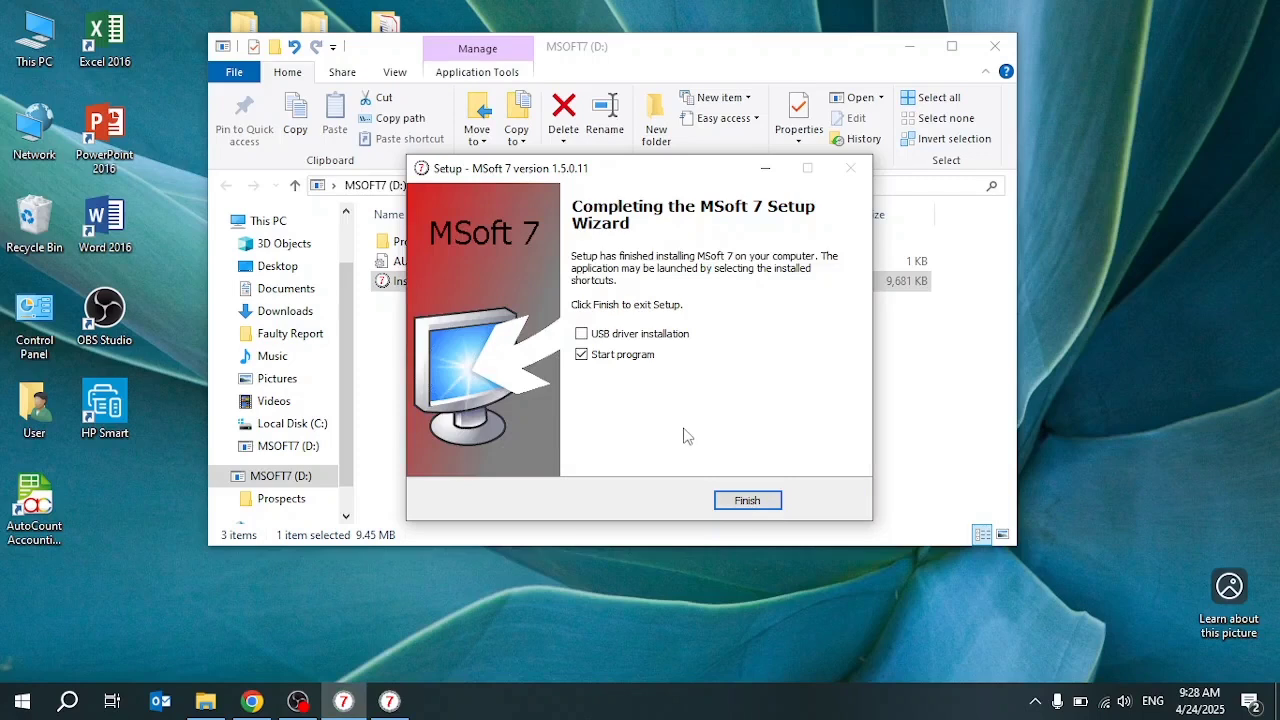
left_click(625, 358)
left_click(755, 502)
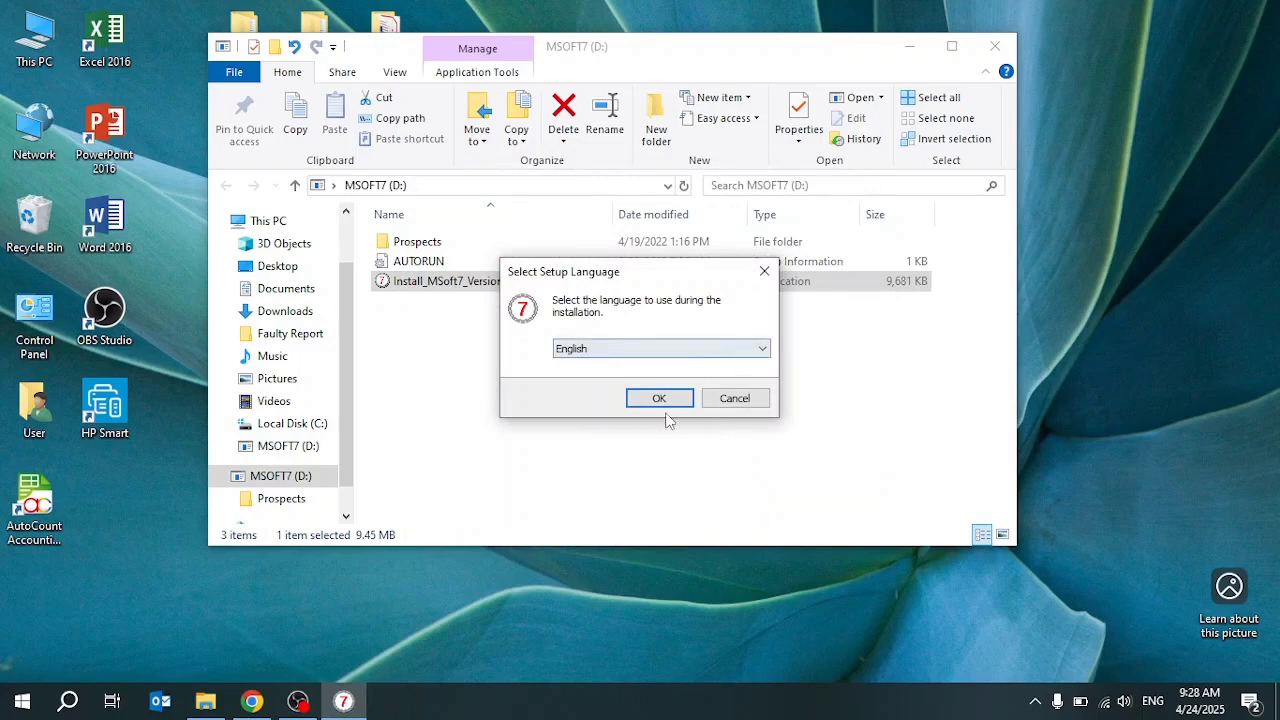
Run the second MSoft 7 setup in English and finish it with the start-program option off.
left_click(659, 399)
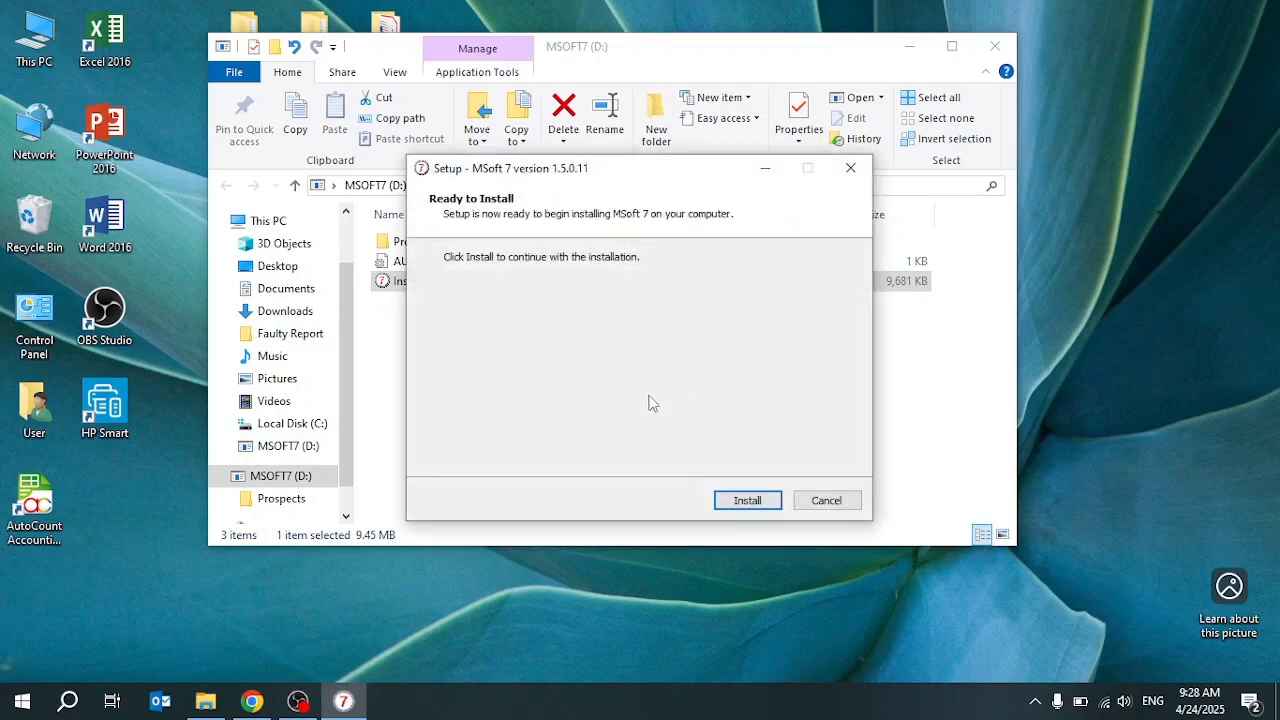
left_click(748, 501)
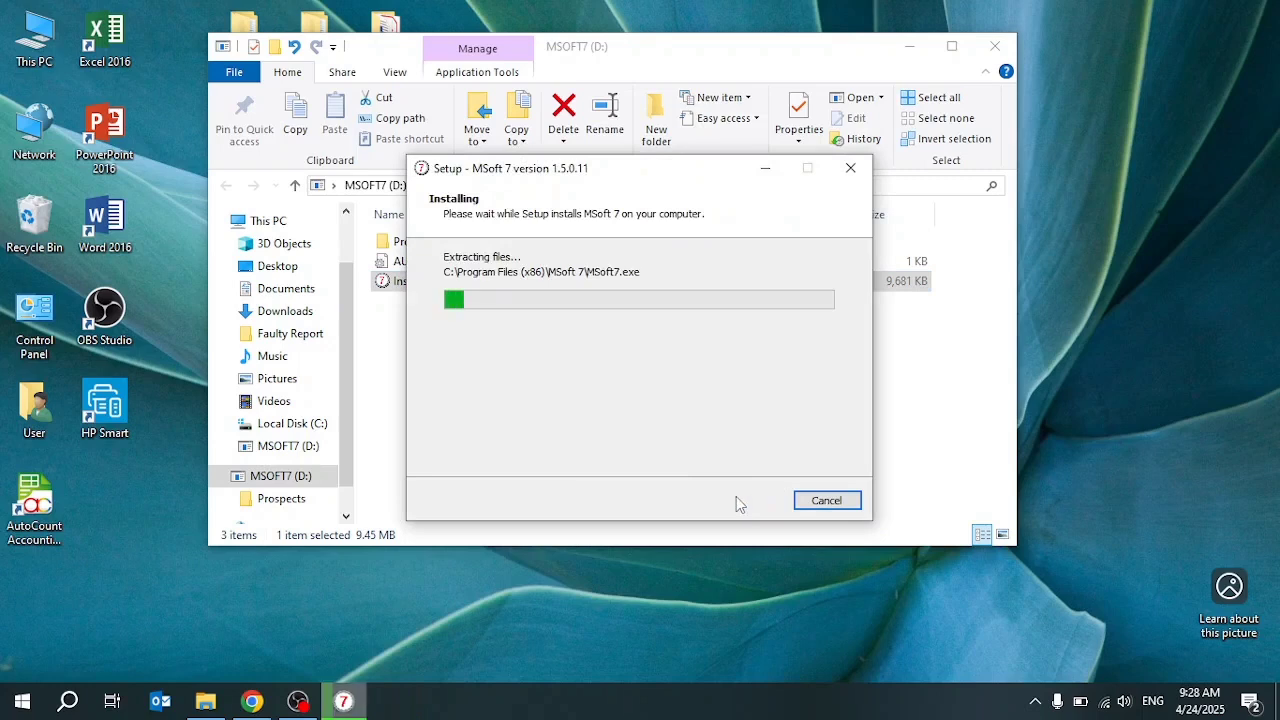
left_click(634, 357)
left_click(748, 501)
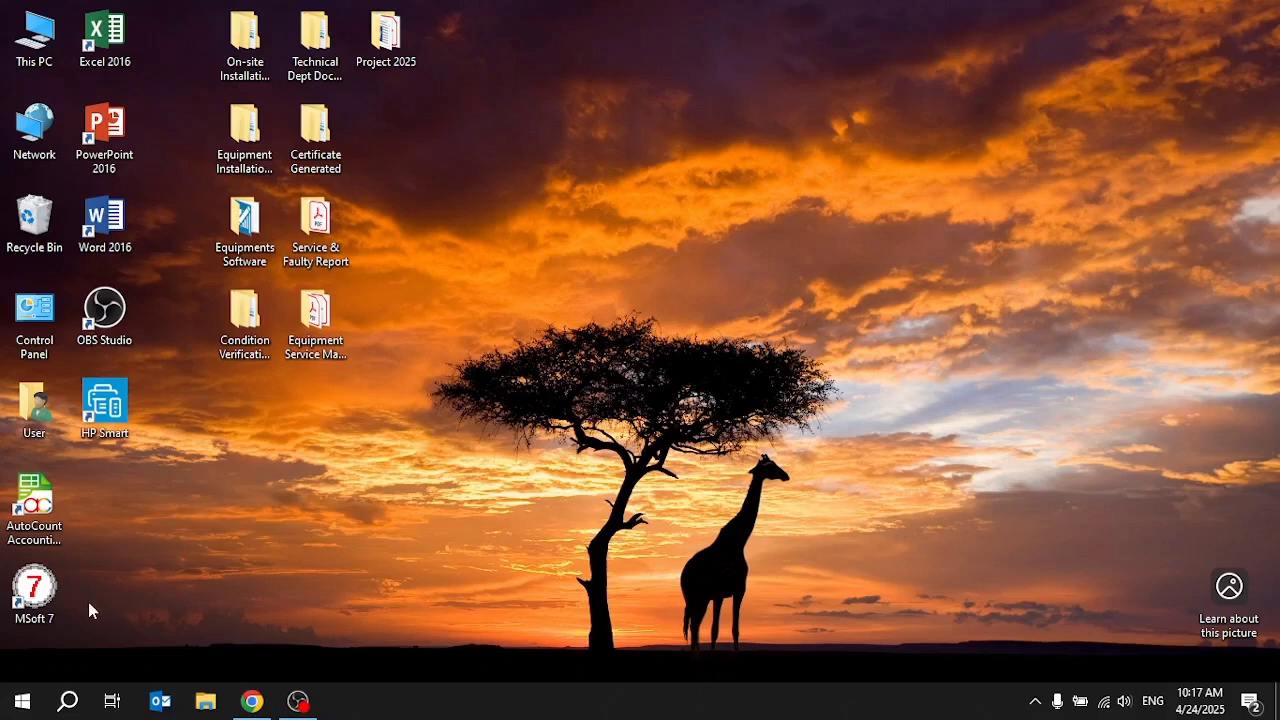
Launch MSoft 7 from the desktop and set the RS232 port to COM3 in the interface settings.
double_click(48, 598)
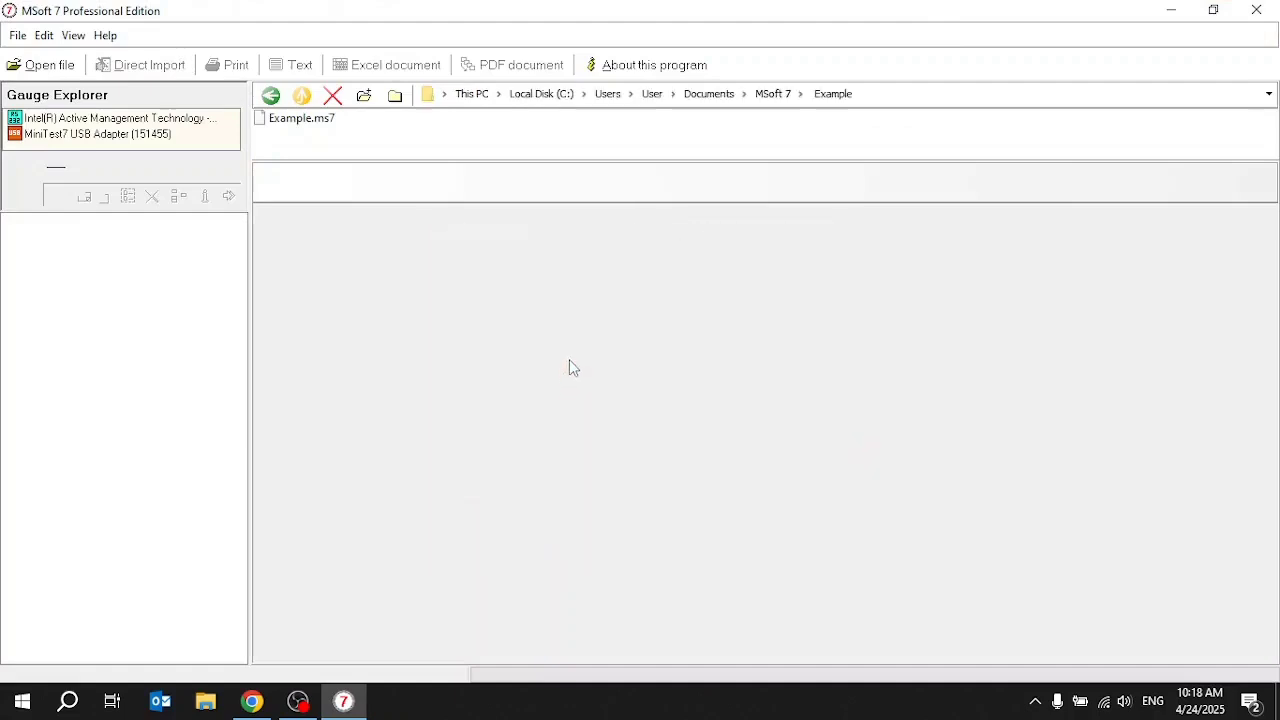
left_click(19, 36)
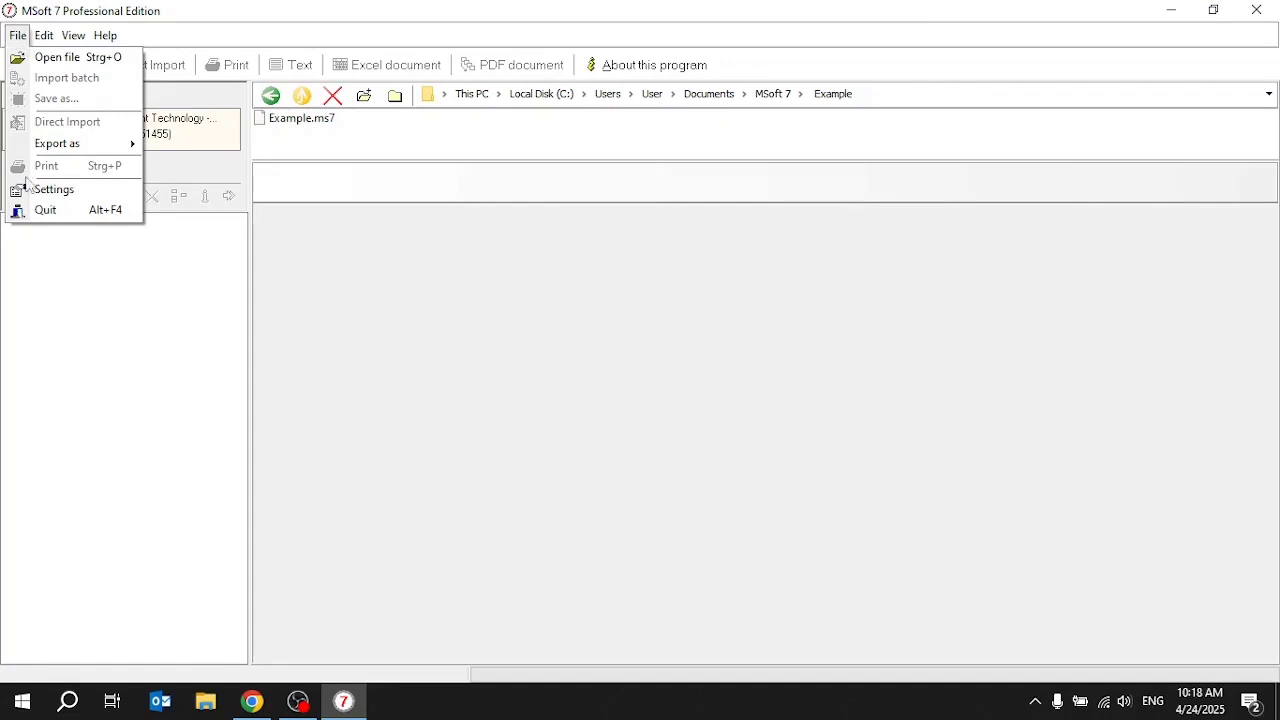
left_click(52, 190)
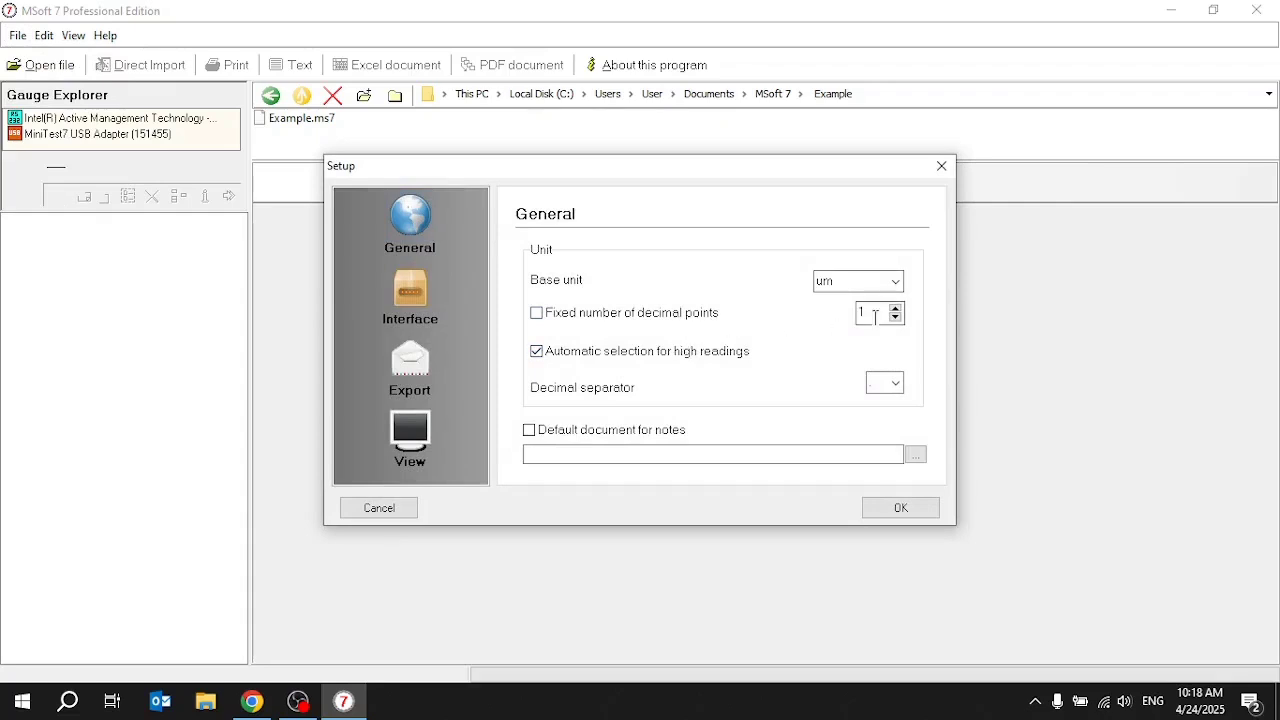
left_click(408, 294)
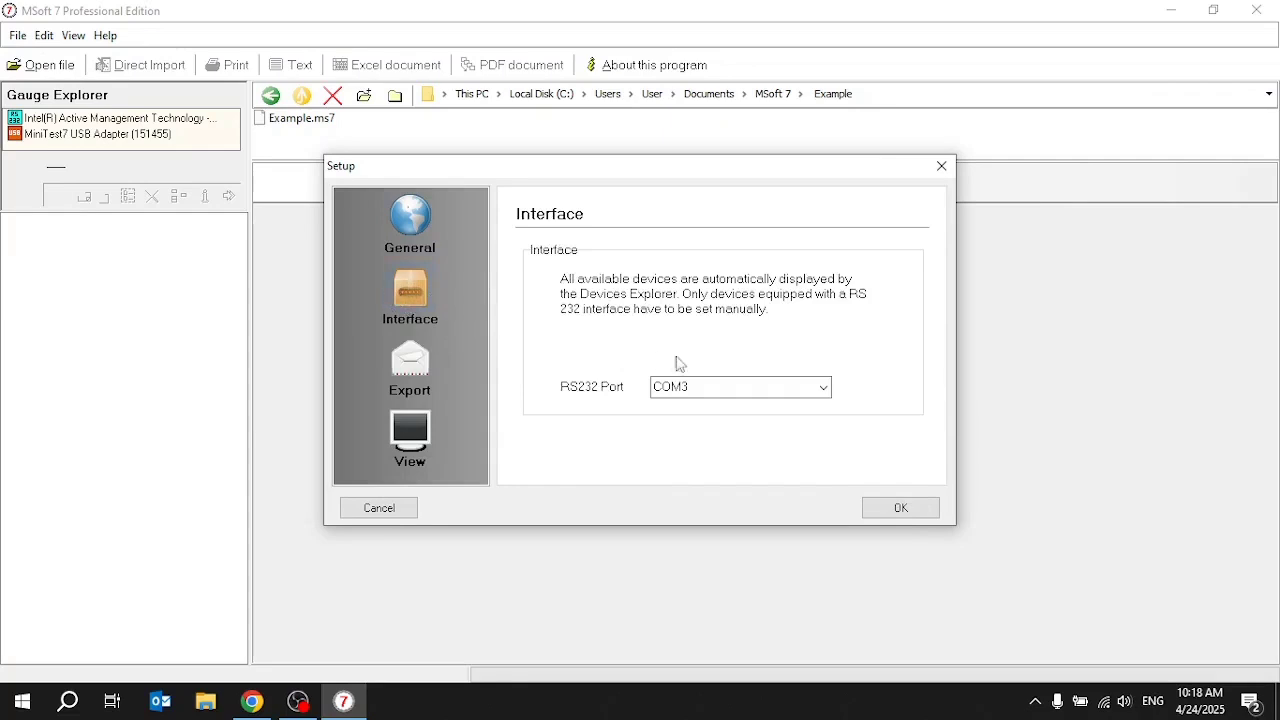
left_click(824, 388)
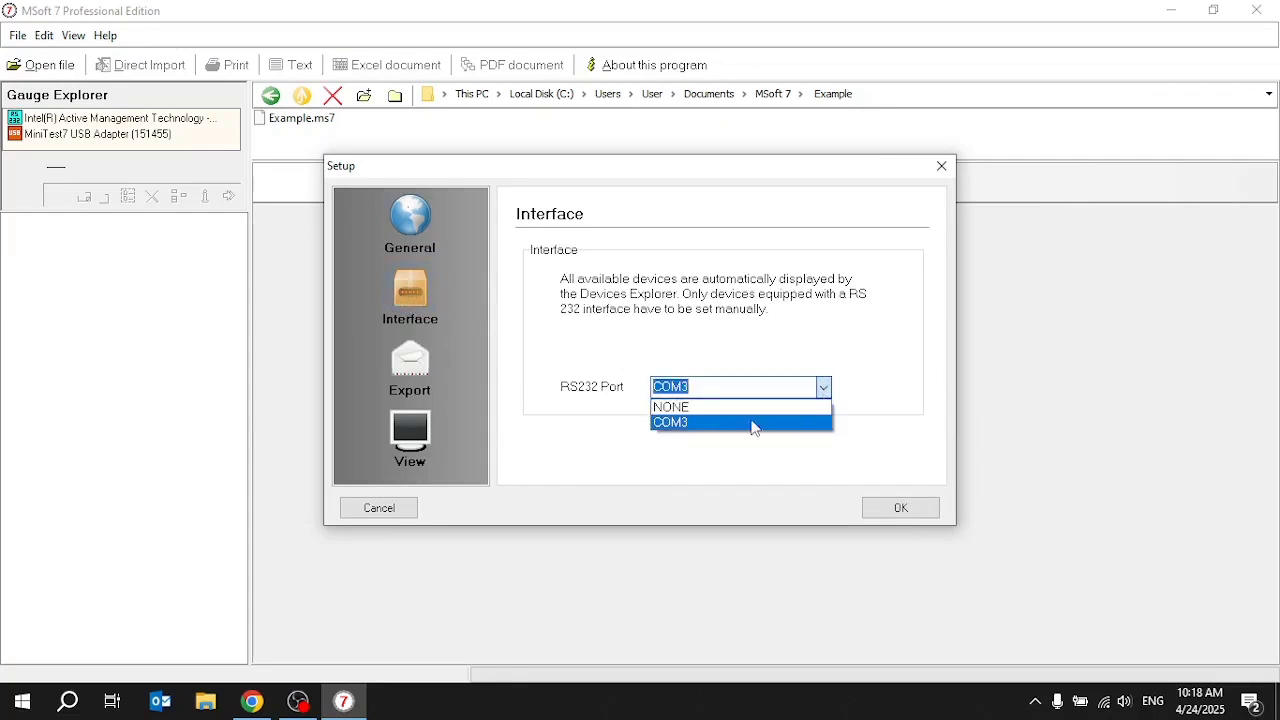
left_click(677, 426)
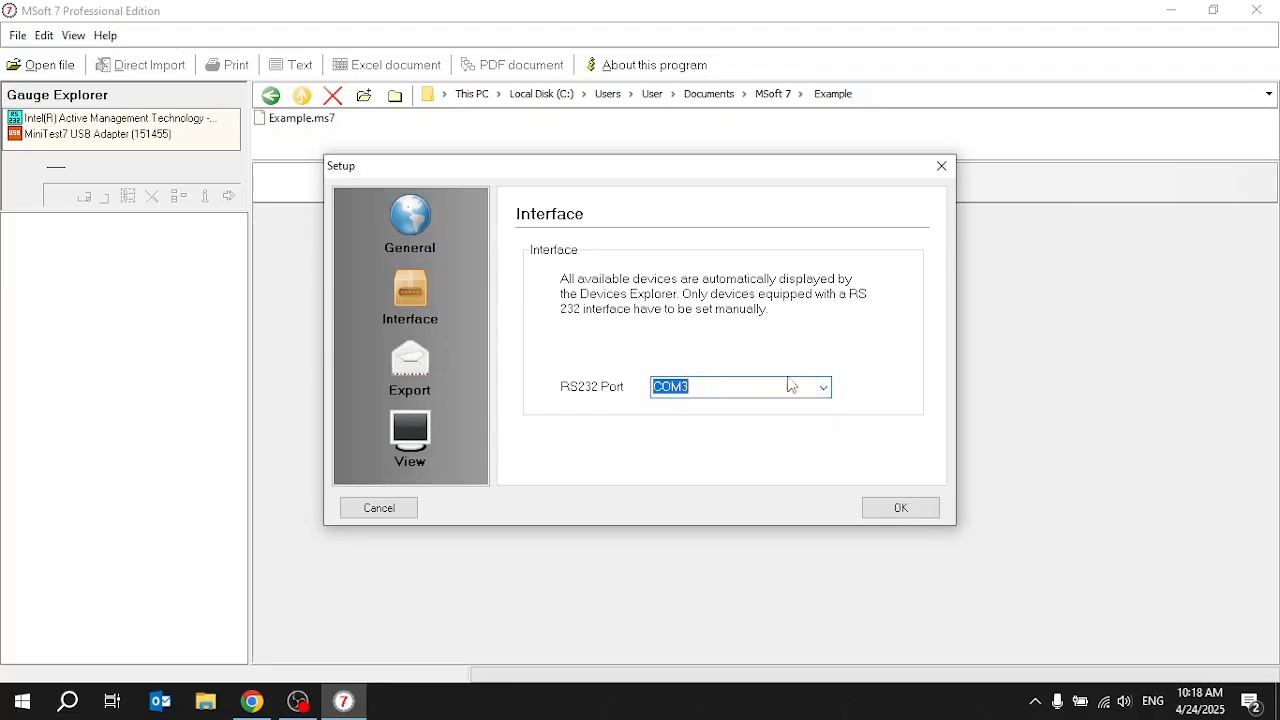
left_click(826, 390)
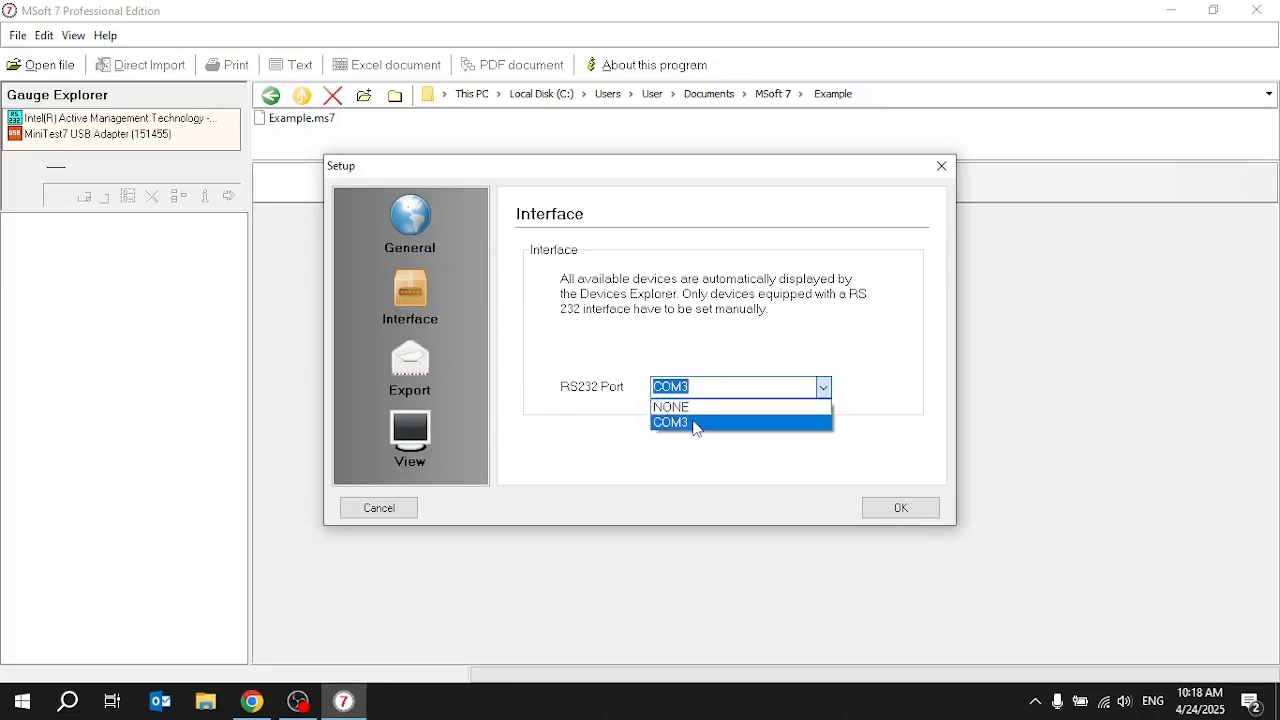
left_click(697, 426)
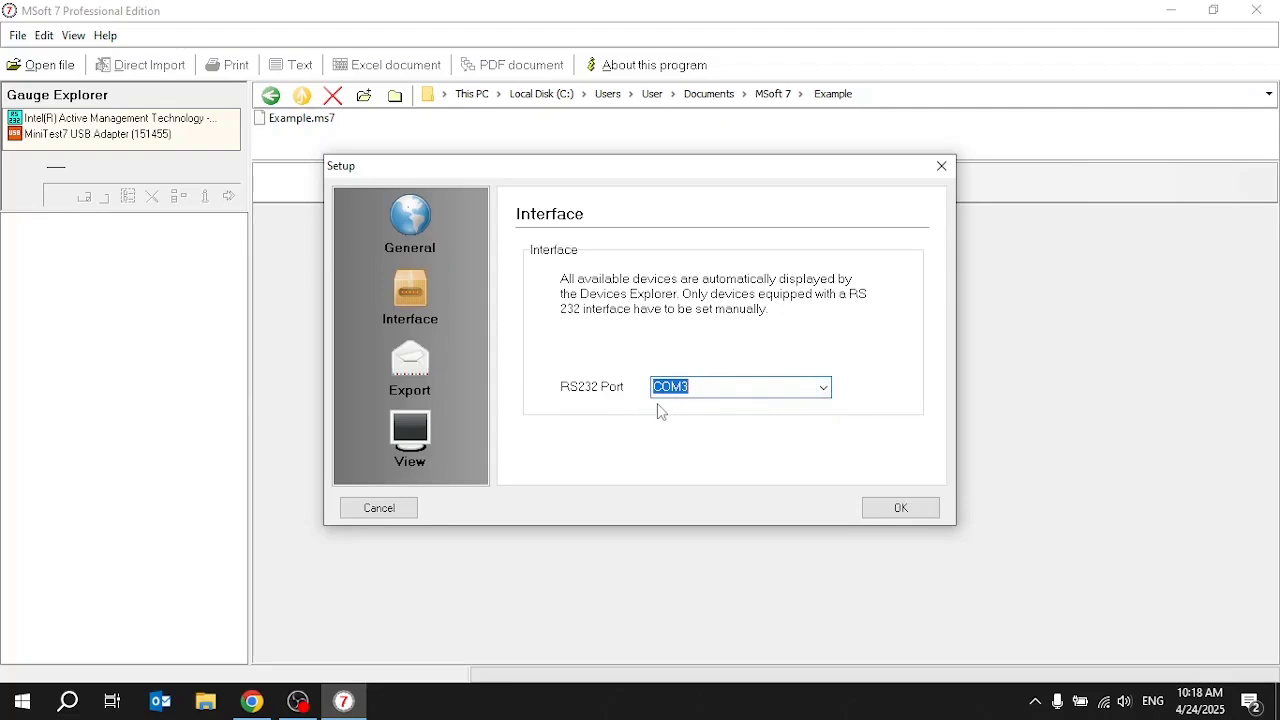
Review the export and view settings and accept the setup.
left_click(405, 372)
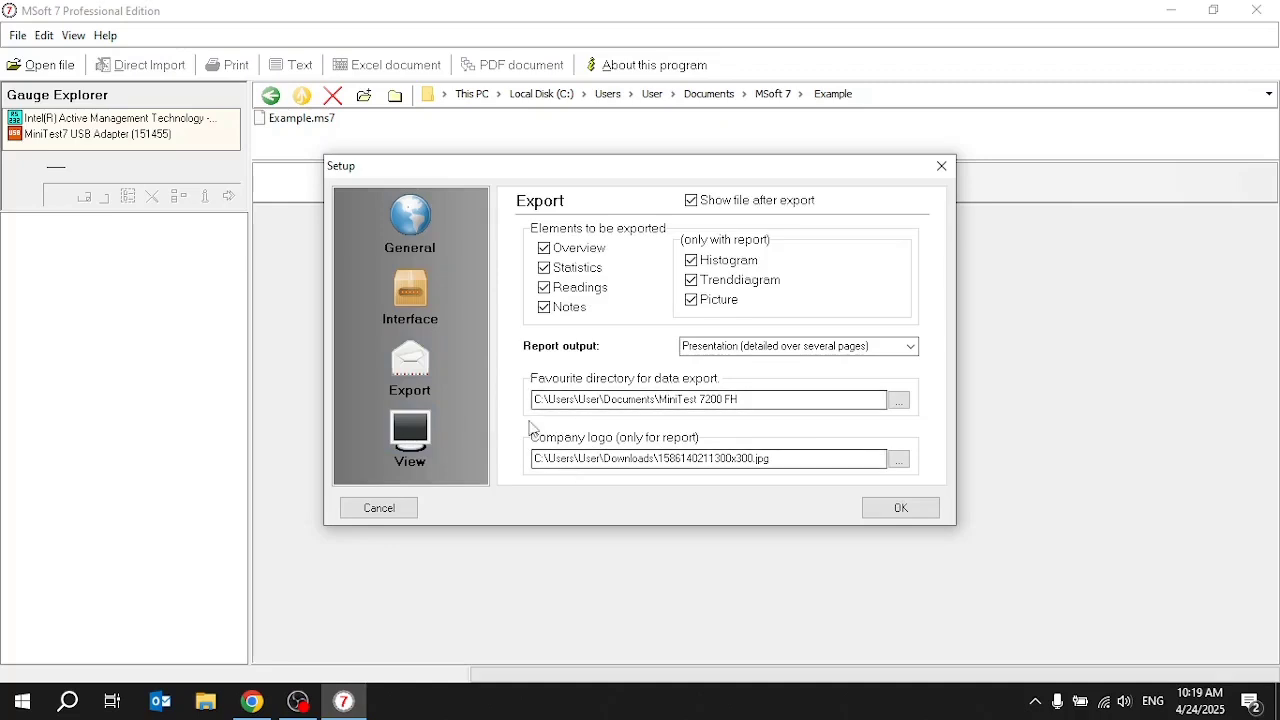
left_click(410, 437)
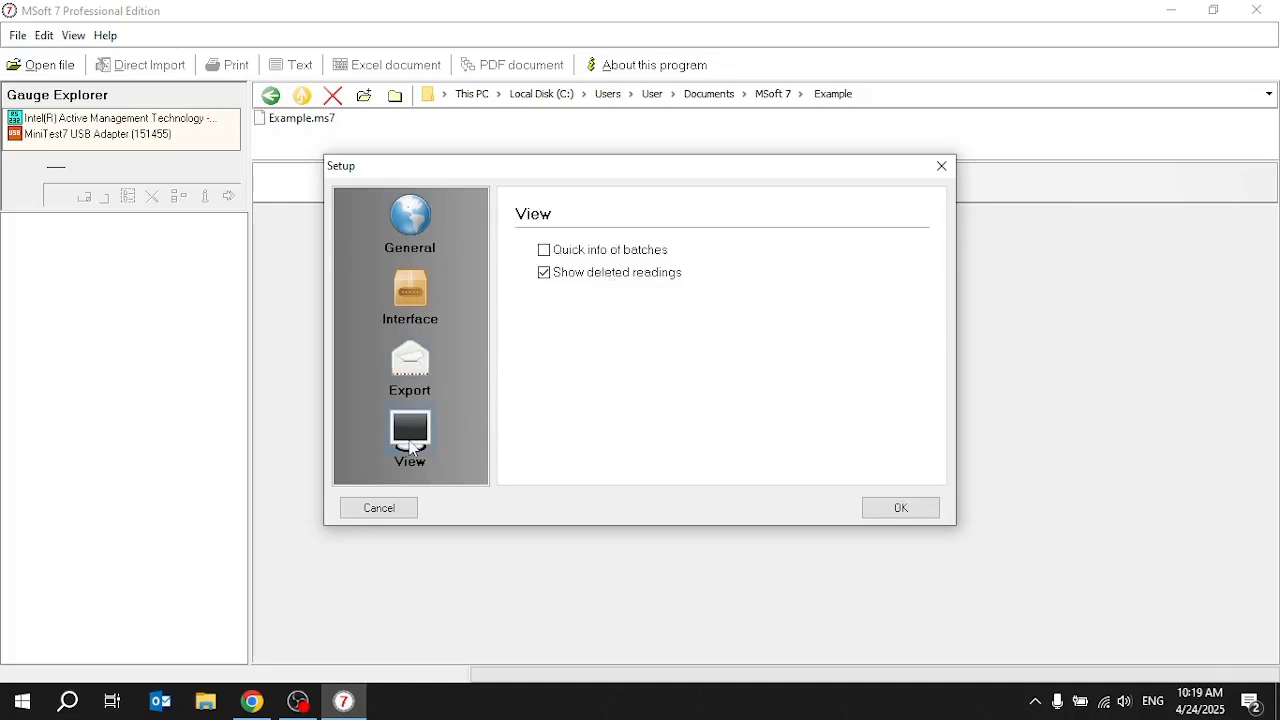
left_click(894, 509)
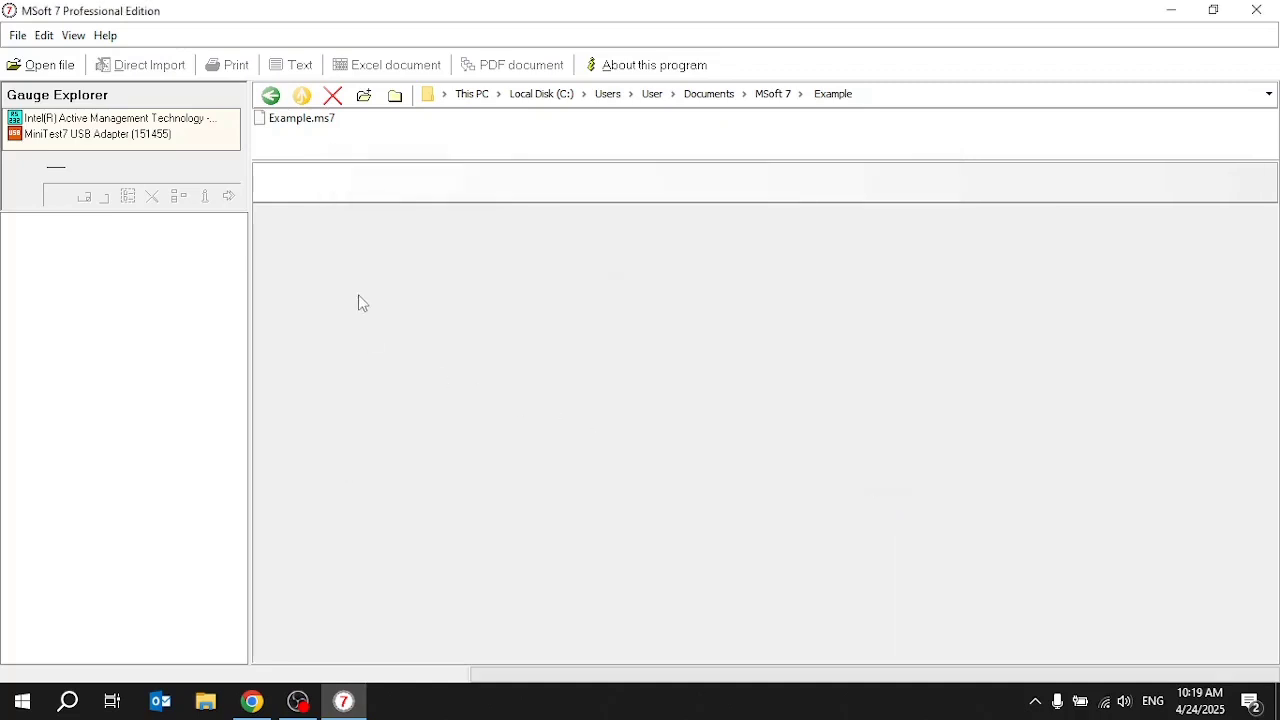
left_click(44, 35)
mouse_move(106, 36)
left_click(164, 43)
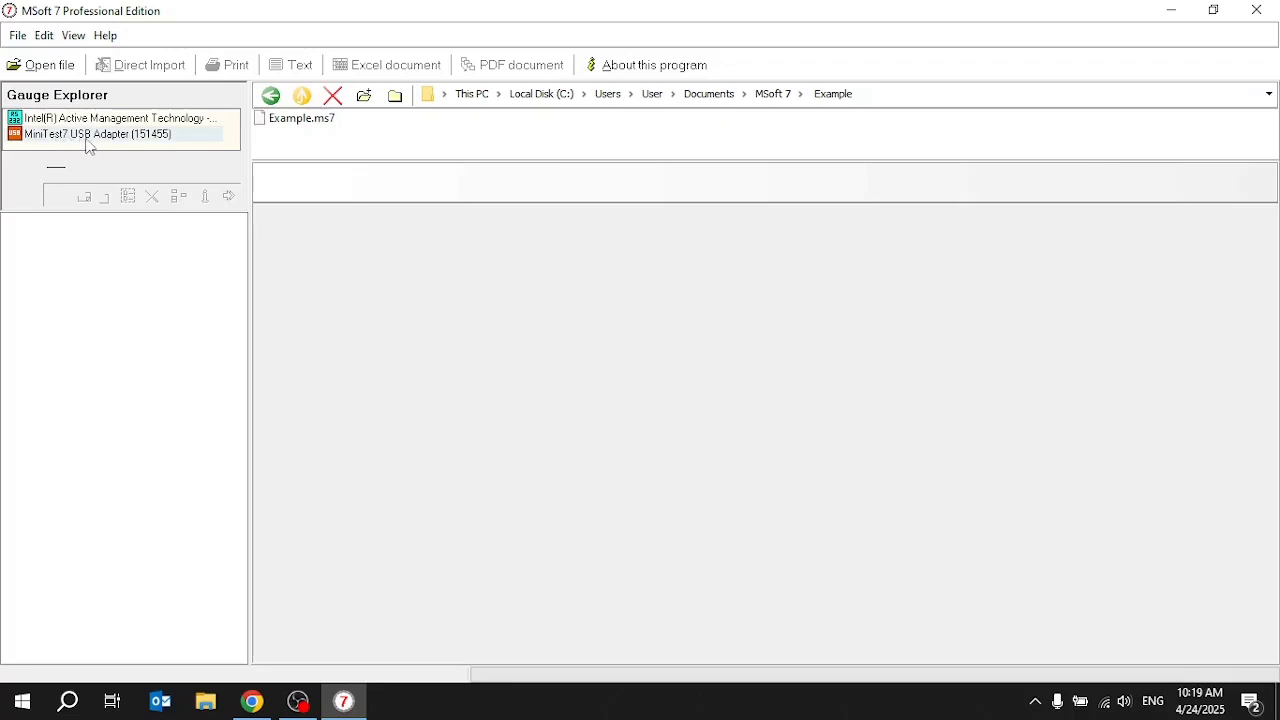
Connect to the MiniTest7 USB Adapter listed in the Gauge Explorer.
double_click(118, 134)
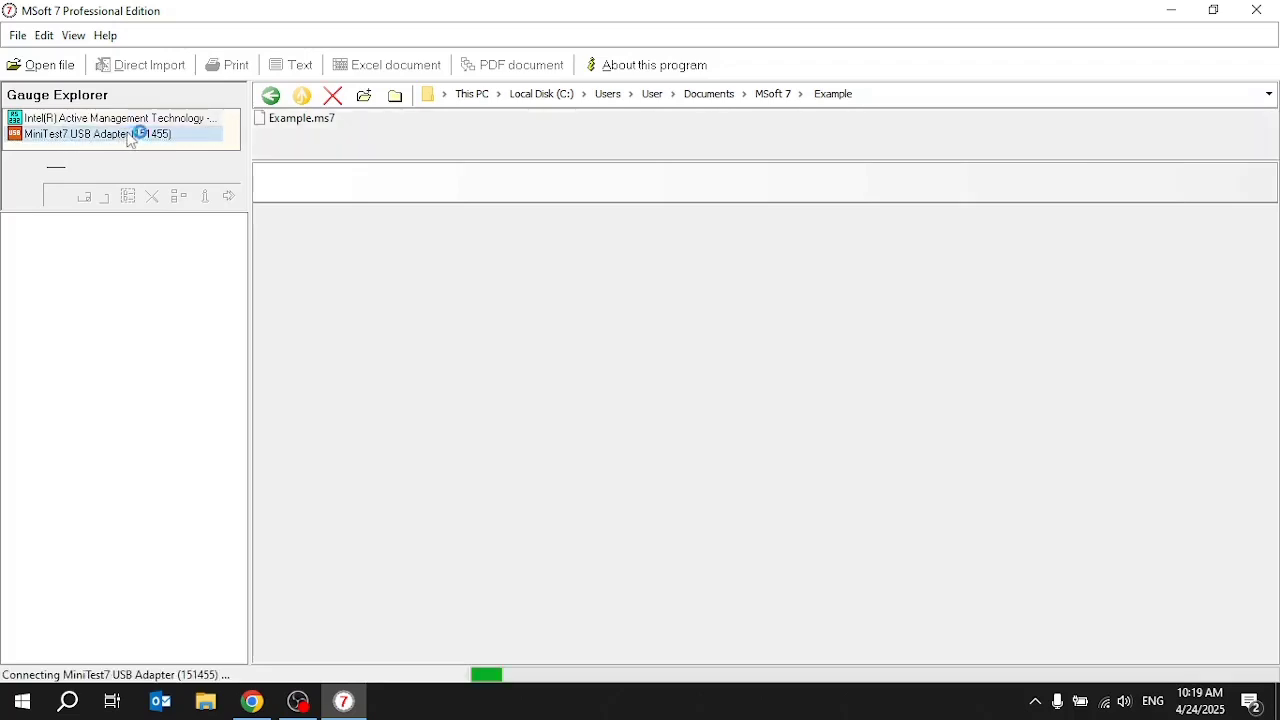